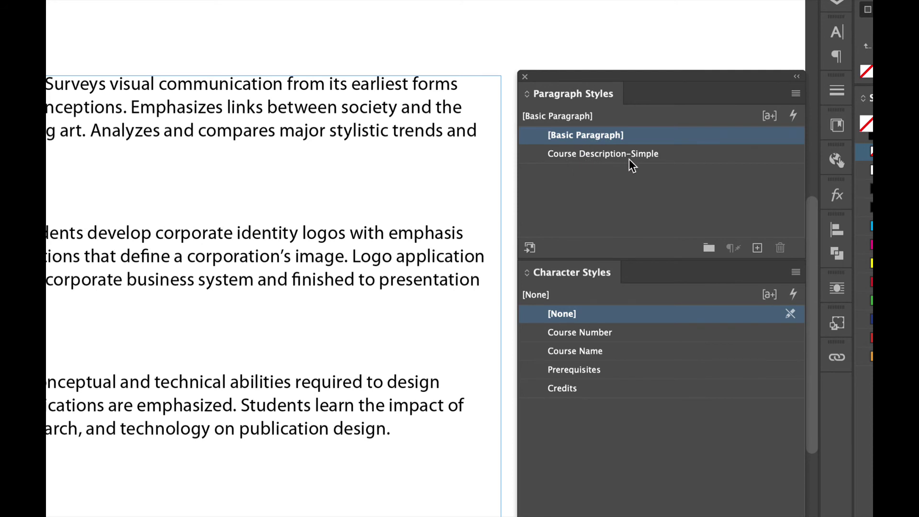
# Inspect the course descriptions to check which paragraph style they use
pyautogui.click(418, 136)
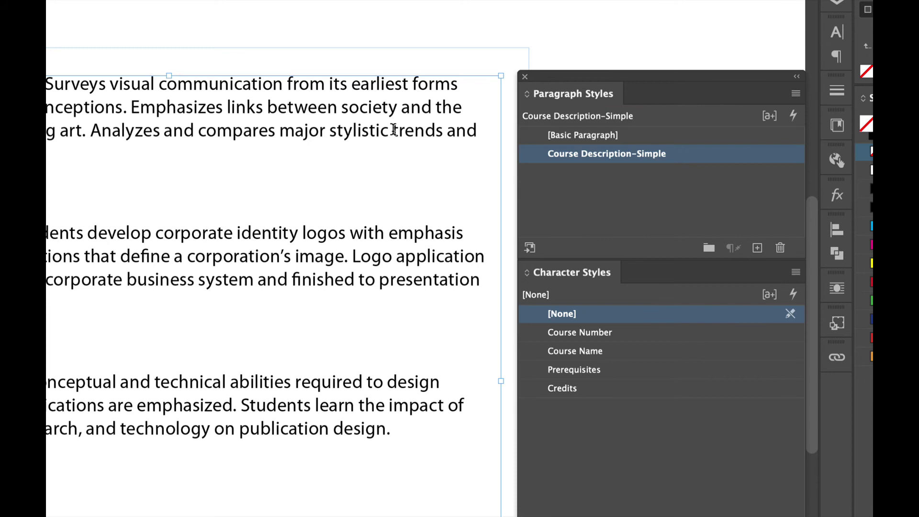
pyautogui.moveTo(332, 112); pyautogui.dragTo(353, 136)
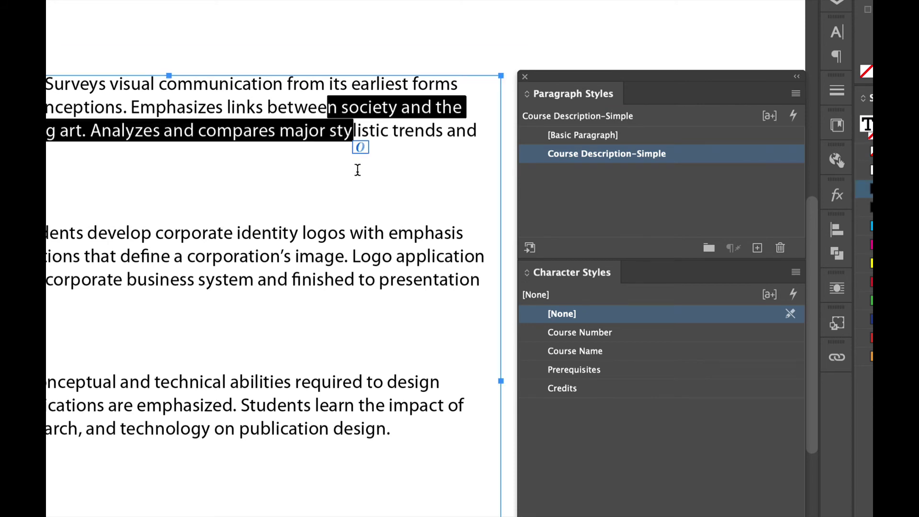
pyautogui.moveTo(308, 232); pyautogui.dragTo(336, 258)
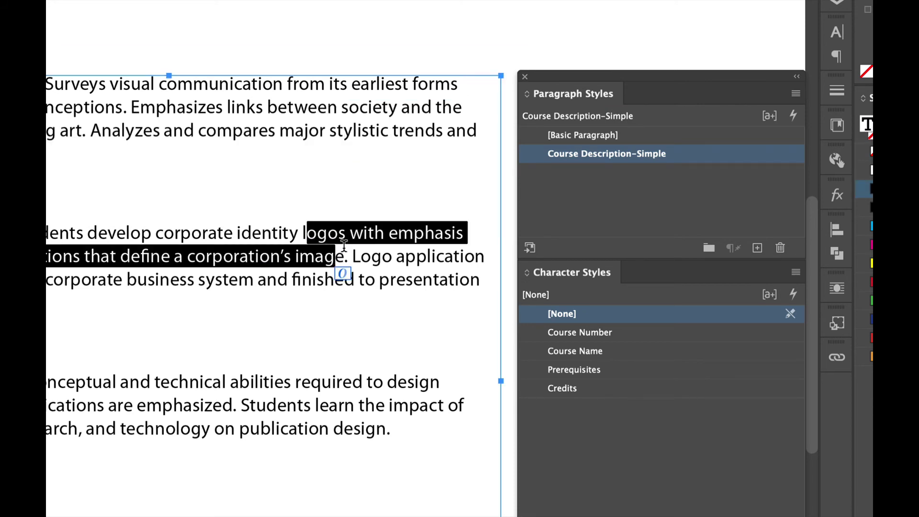
pyautogui.click(353, 254)
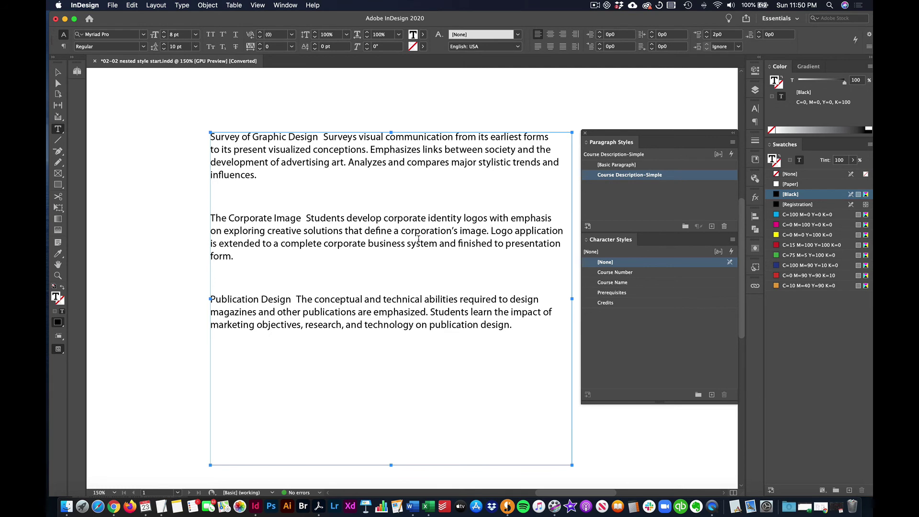
# Select each course name in turn, including Survey of Graphic Design and Publication Design
pyautogui.moveTo(317, 139); pyautogui.dragTo(212, 137)
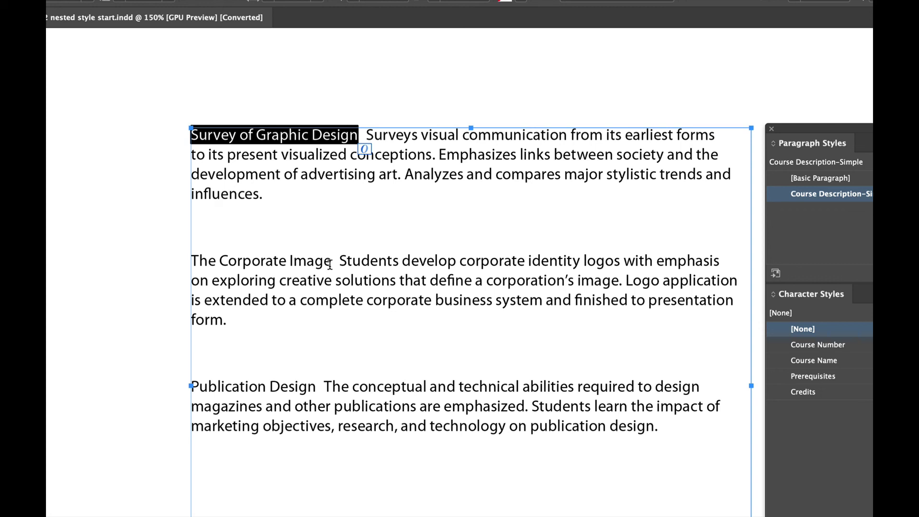
pyautogui.moveTo(331, 263); pyautogui.dragTo(190, 266)
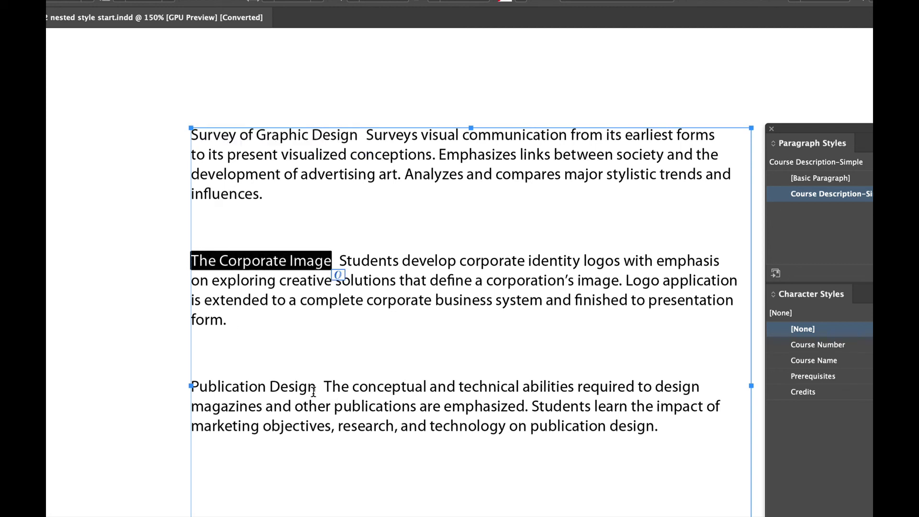
pyautogui.moveTo(316, 388); pyautogui.dragTo(184, 390)
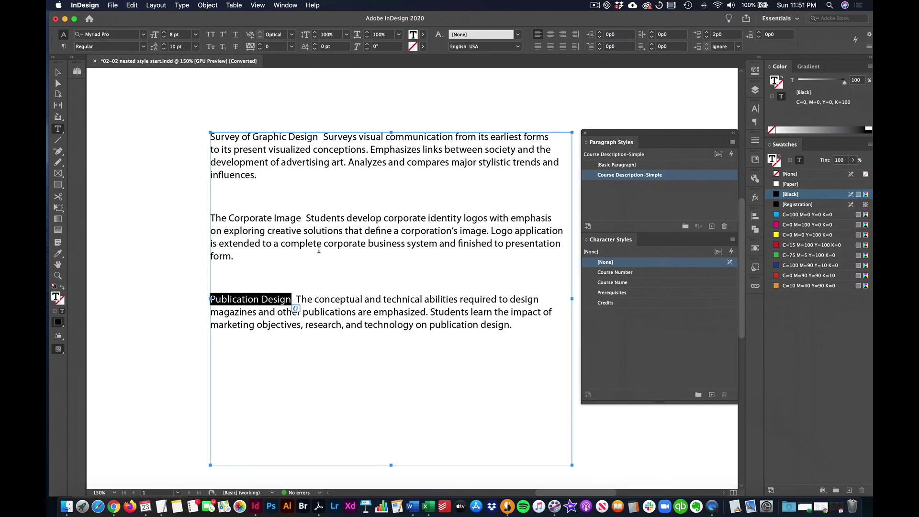
pyautogui.click(317, 149)
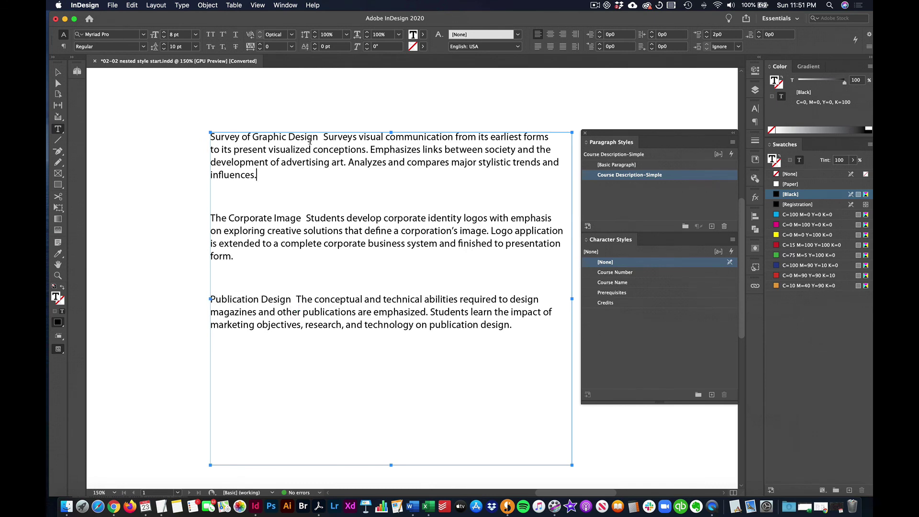
# Turn on Show Hidden Characters and inspect the en space after The Corporate Image
pyautogui.click(182, 5)
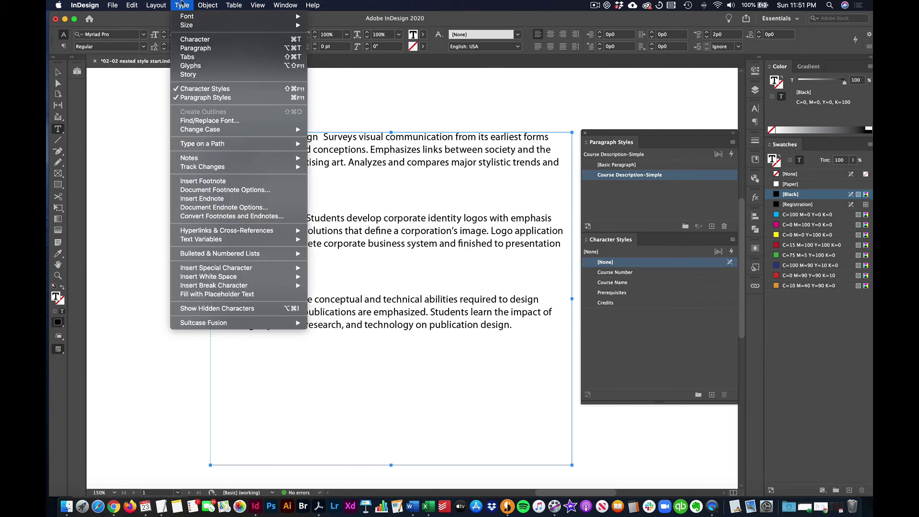
pyautogui.click(182, 4)
pyautogui.click(182, 5)
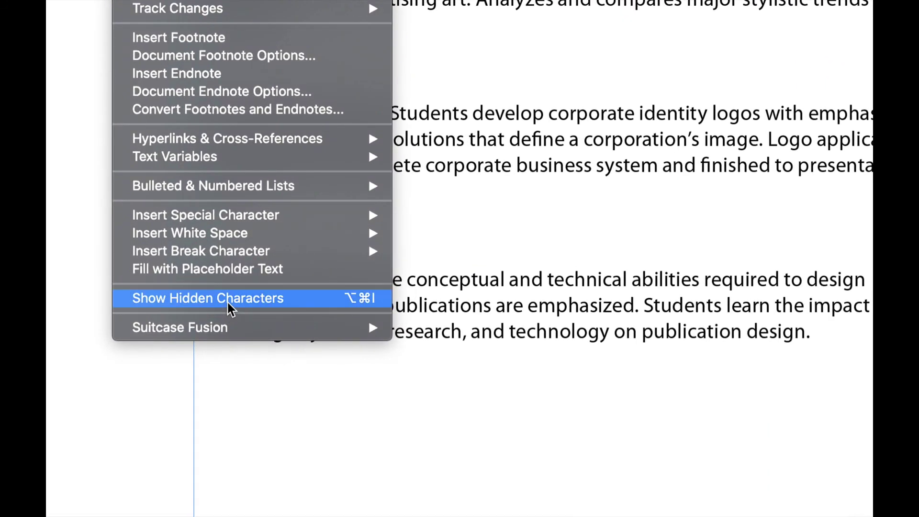
pyautogui.click(226, 300)
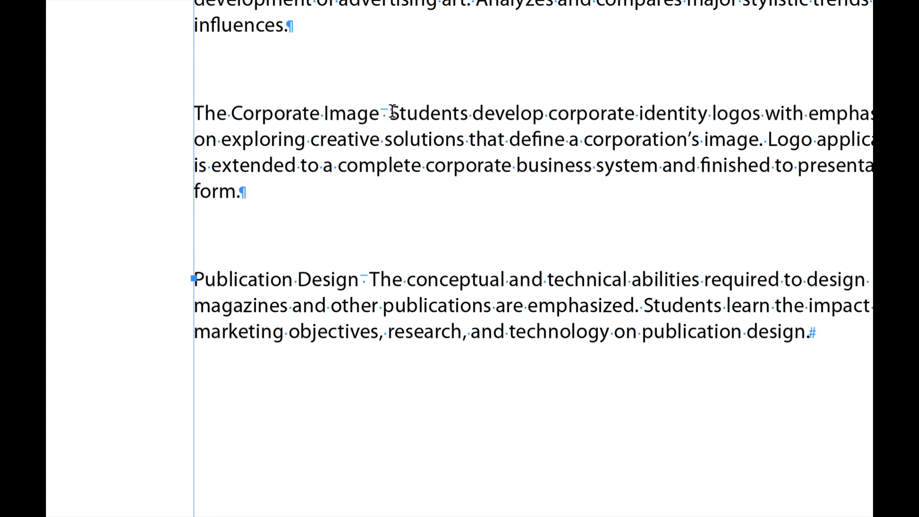
pyautogui.moveTo(391, 112); pyautogui.dragTo(382, 112)
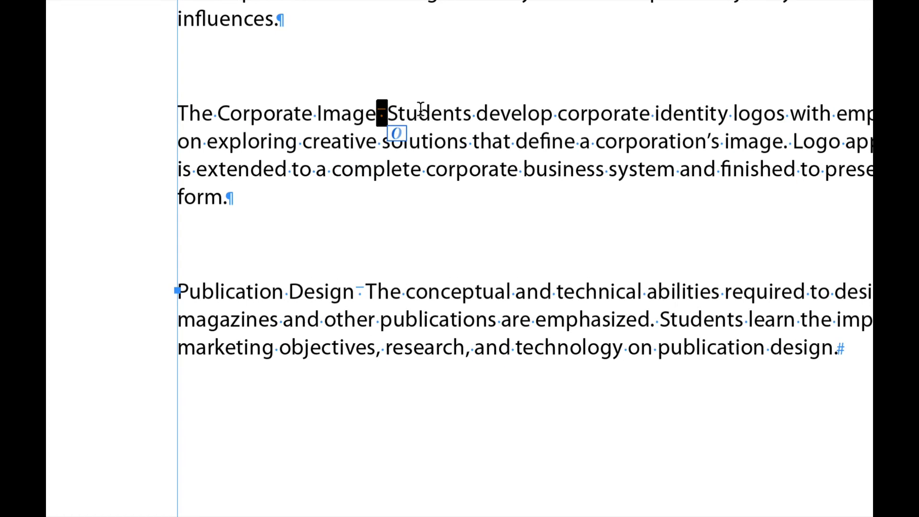
pyautogui.click(421, 120)
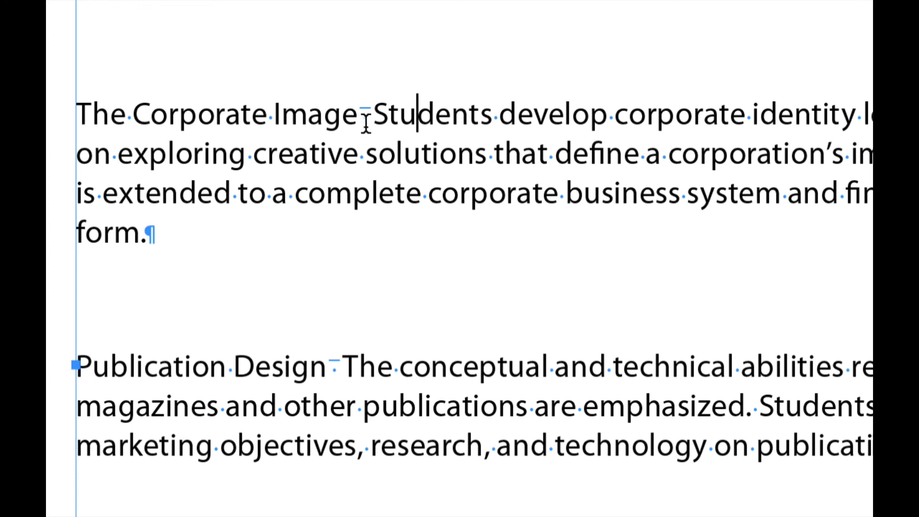
pyautogui.moveTo(358, 117); pyautogui.dragTo(76, 118)
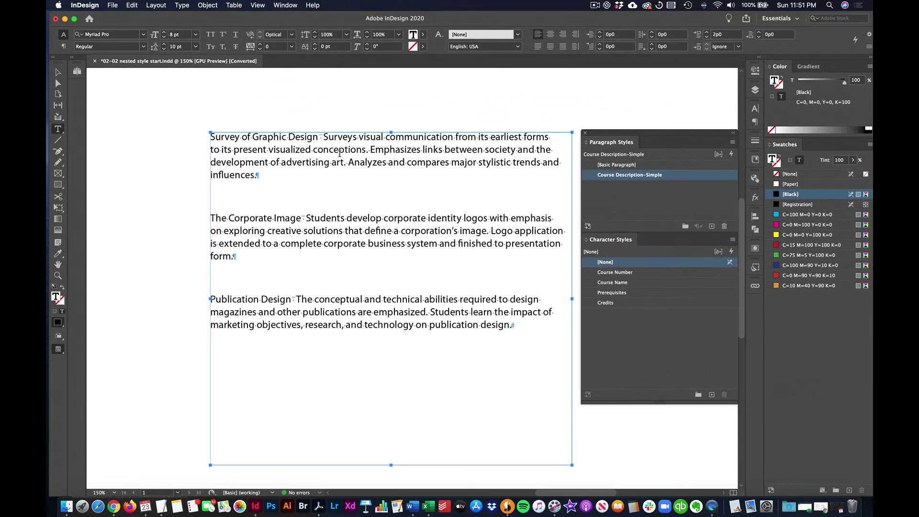
# Edit the Course Description-Simple paragraph style at its Drop Caps and Nested Styles page
pyautogui.rightClick(677, 177)
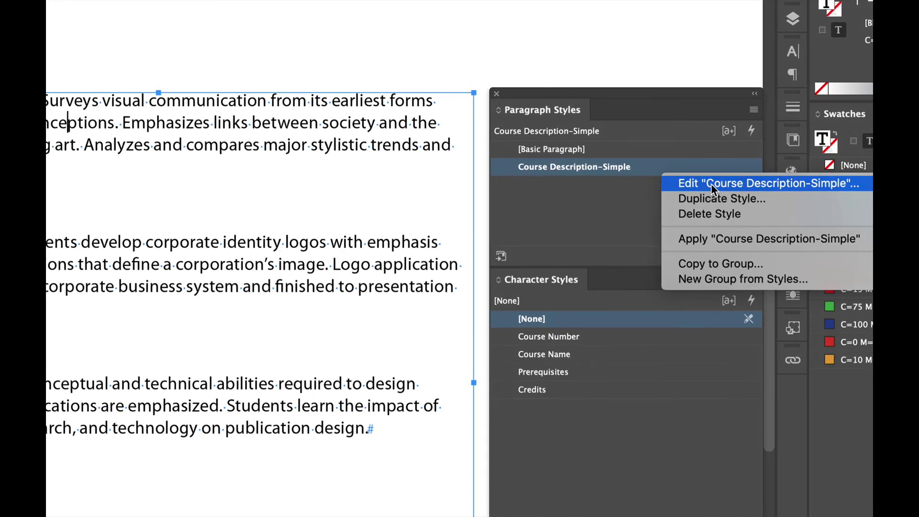
pyautogui.click(711, 183)
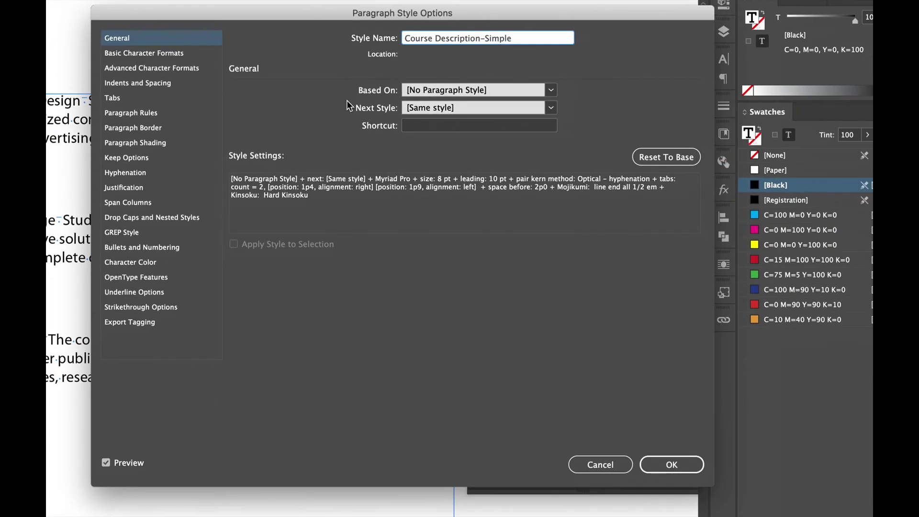
pyautogui.click(176, 219)
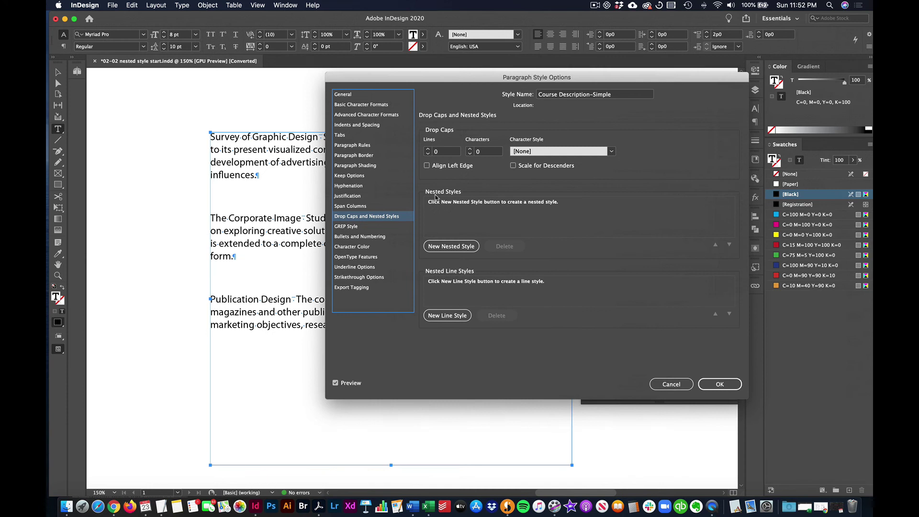
# Add a nested style that applies the Course Name character style through 1 word
pyautogui.click(444, 247)
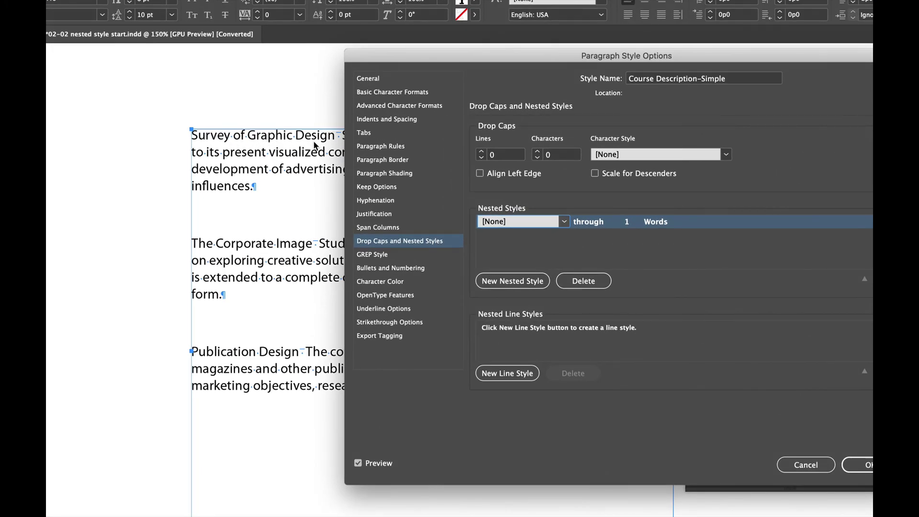
pyautogui.click(564, 222)
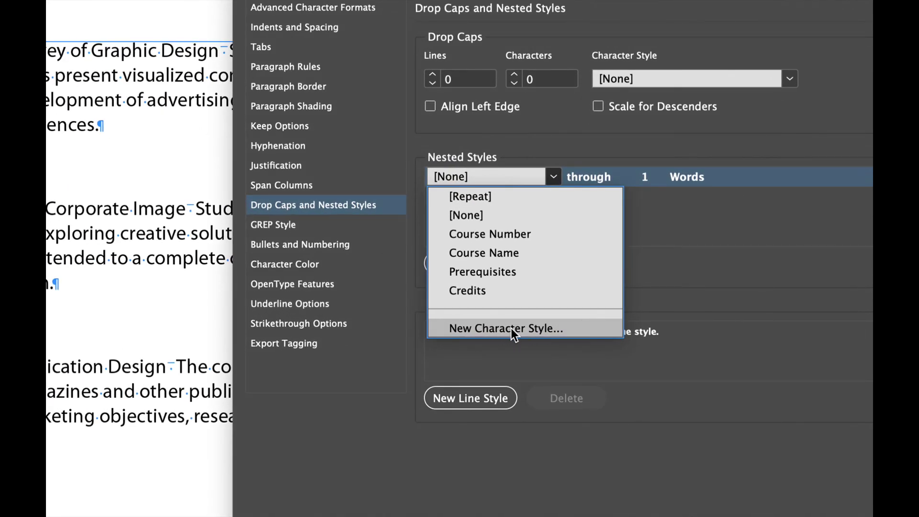
pyautogui.click(526, 262)
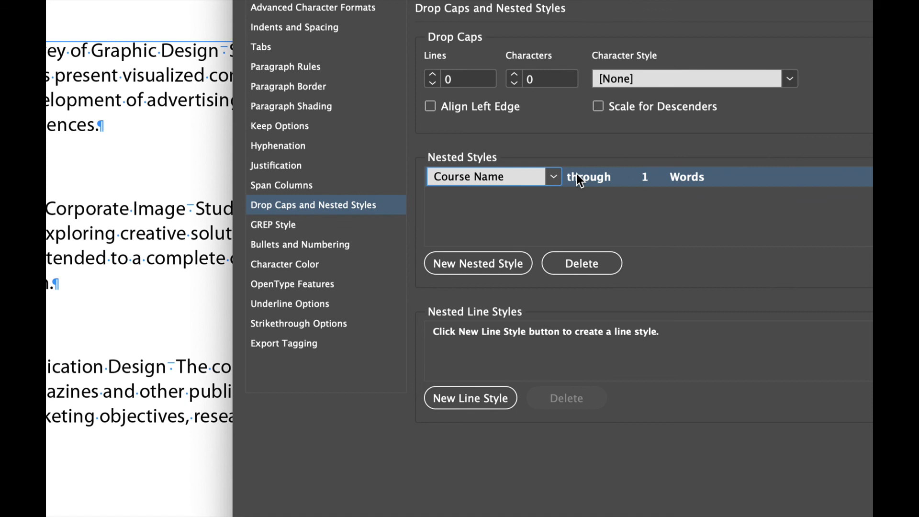
# Make the nested style run through 1 En Spaces instead of 1 word
pyautogui.click(609, 178)
pyautogui.click(623, 176)
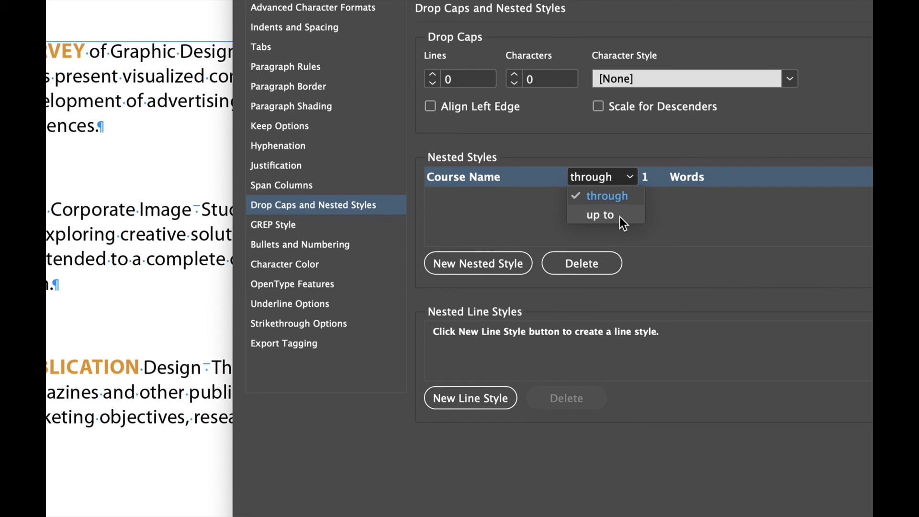
pyautogui.click(626, 196)
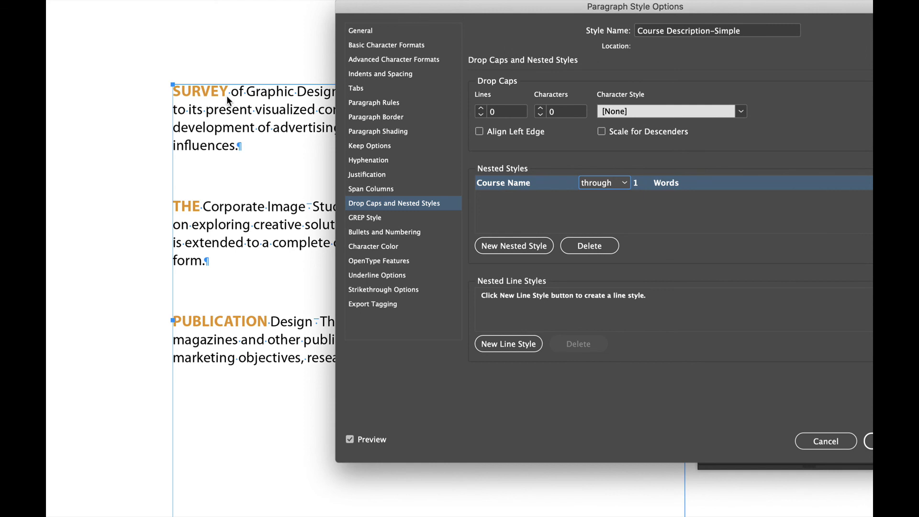
pyautogui.moveTo(372, 9); pyautogui.dragTo(309, 119)
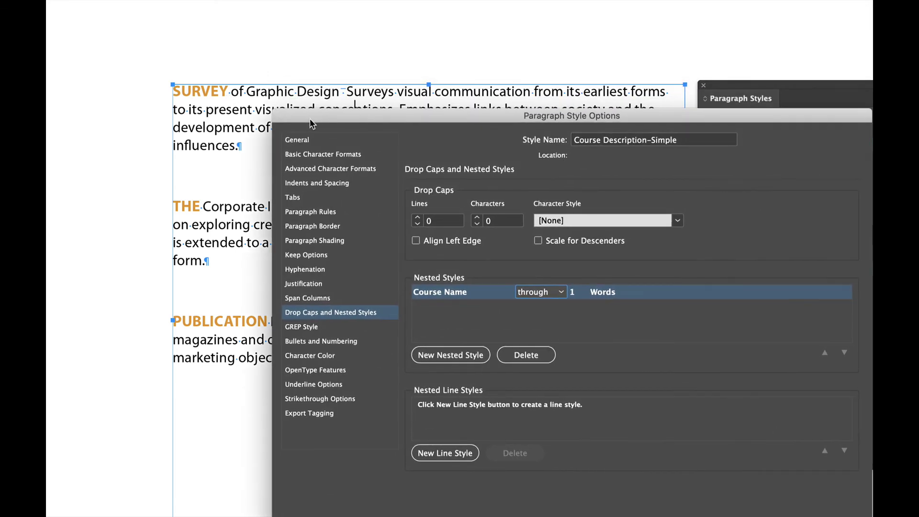
pyautogui.click(576, 293)
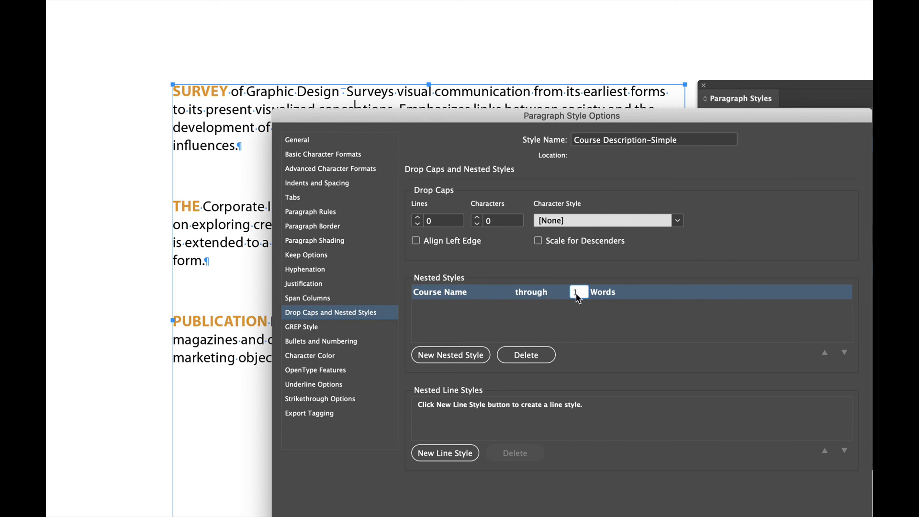
pyautogui.click(608, 294)
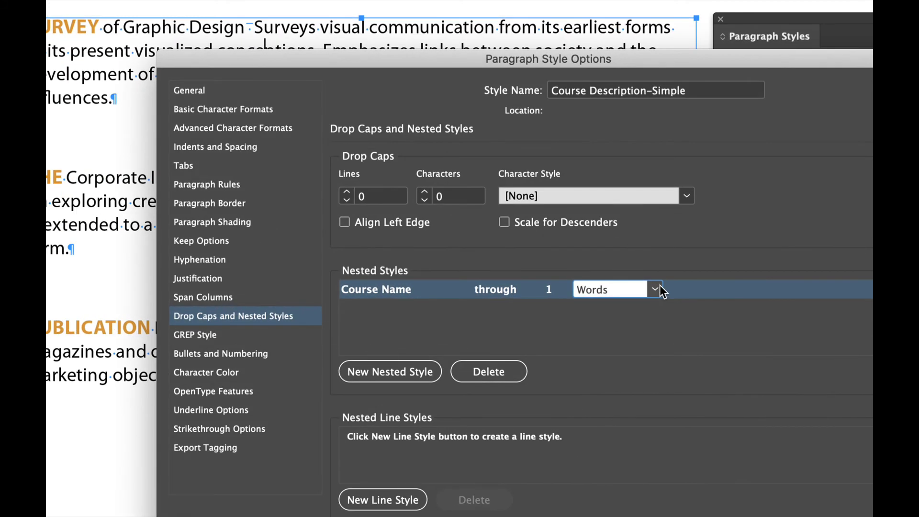
pyautogui.click(654, 291)
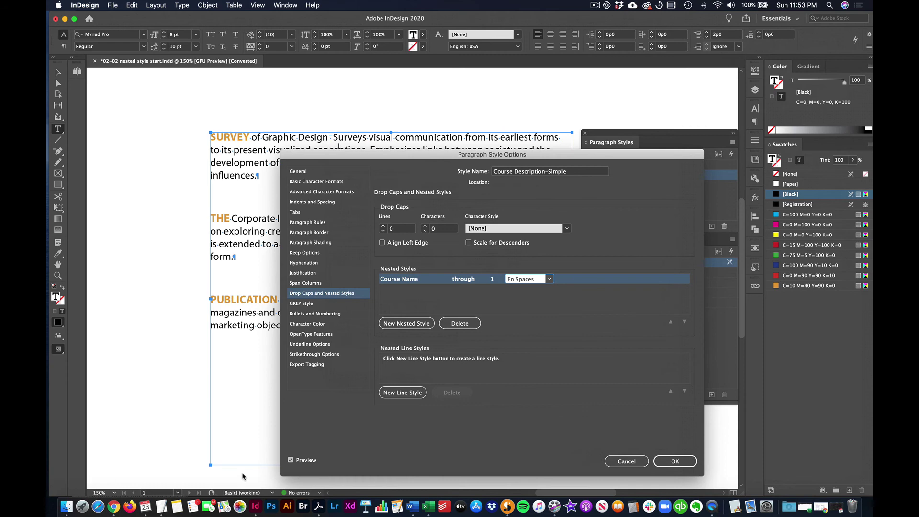
# Toggle Preview and reposition the dialog to check the fully styled course titles
pyautogui.click(290, 460)
pyautogui.click(291, 460)
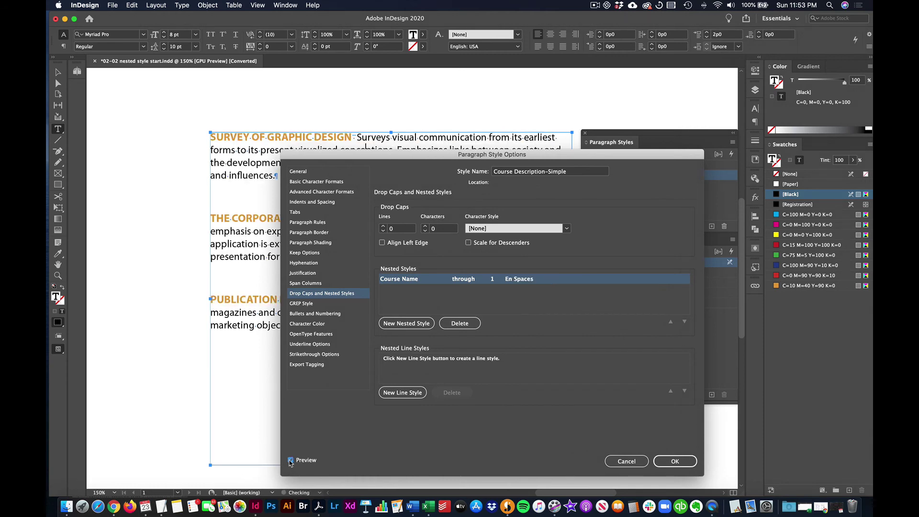
pyautogui.moveTo(369, 157); pyautogui.dragTo(322, 194)
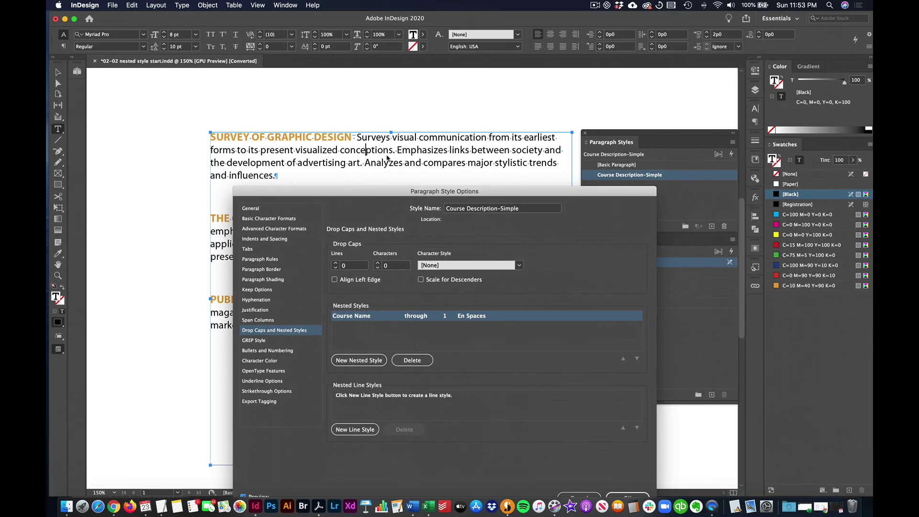
pyautogui.moveTo(395, 193); pyautogui.dragTo(467, 83)
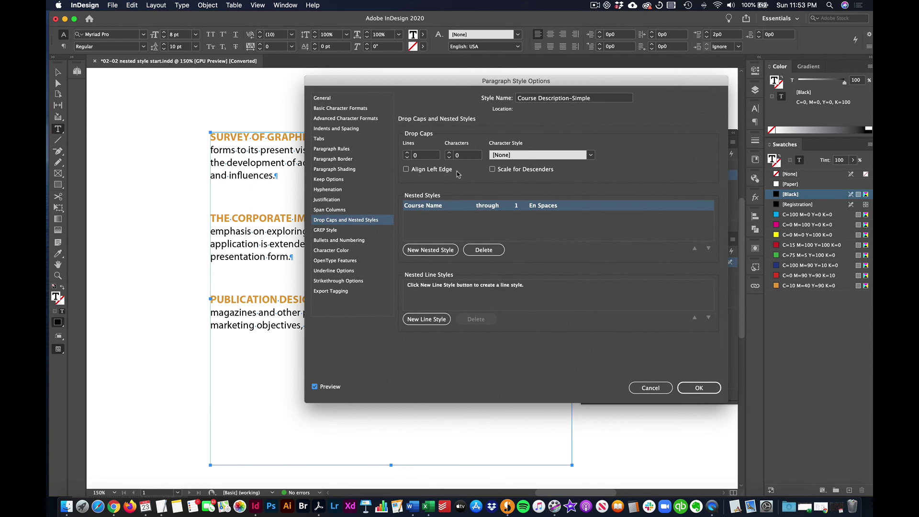
# Apply the style and start a new paragraph after Publication Design reading GRAPHIC DESIGN
pyautogui.click(698, 387)
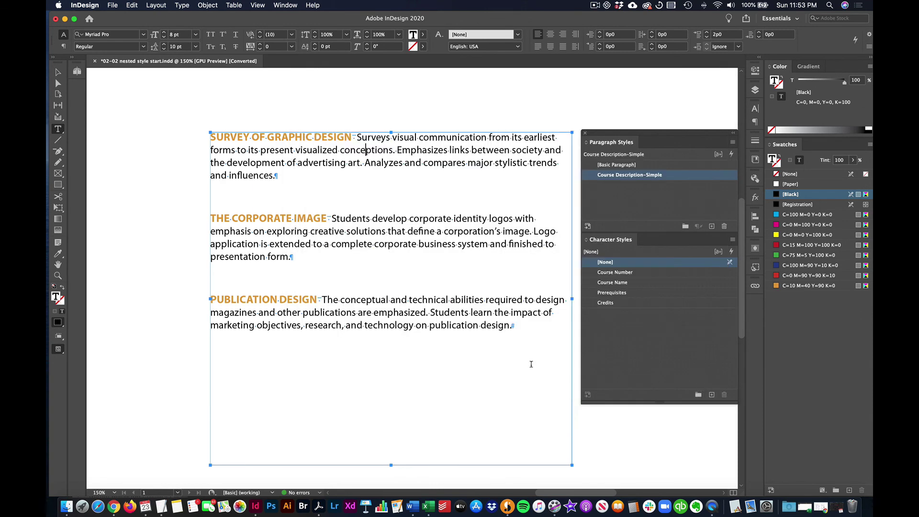
pyautogui.click(516, 329)
pyautogui.press('Return')
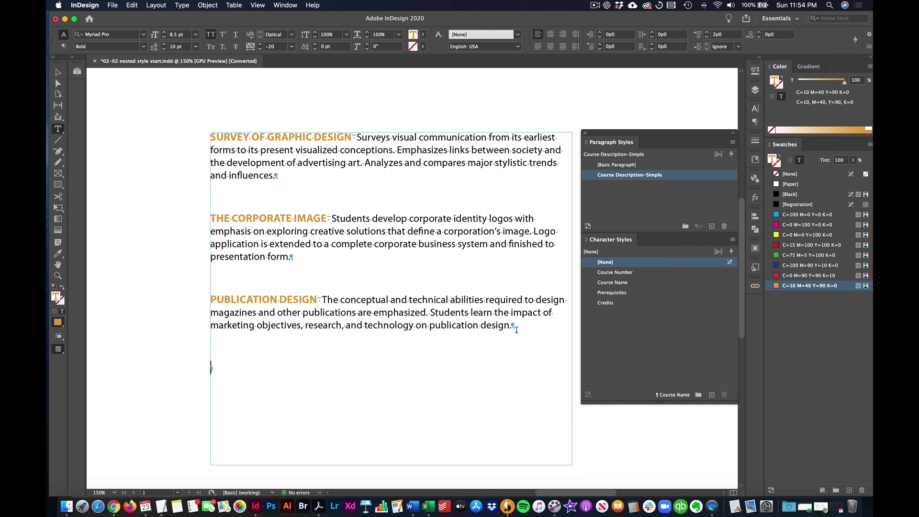
pyautogui.write('GRAPHIC DESI')
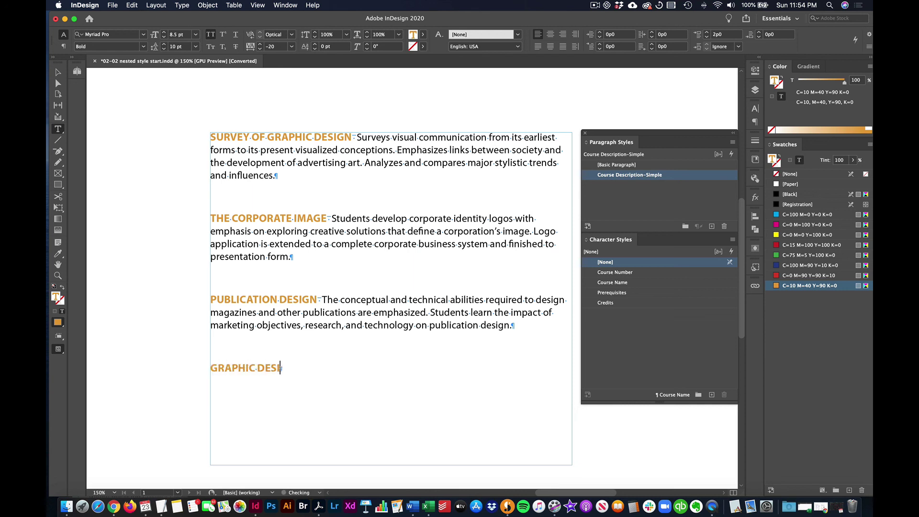
pyautogui.write('GNUM')
pyautogui.press('BackSpace')
pyautogui.press('BackSpace')
# Insert an en space after GRAPHIC DESIGN, then type 'adfafaf afafsfafsfsafasf' as placeholder text
pyautogui.click(182, 5)
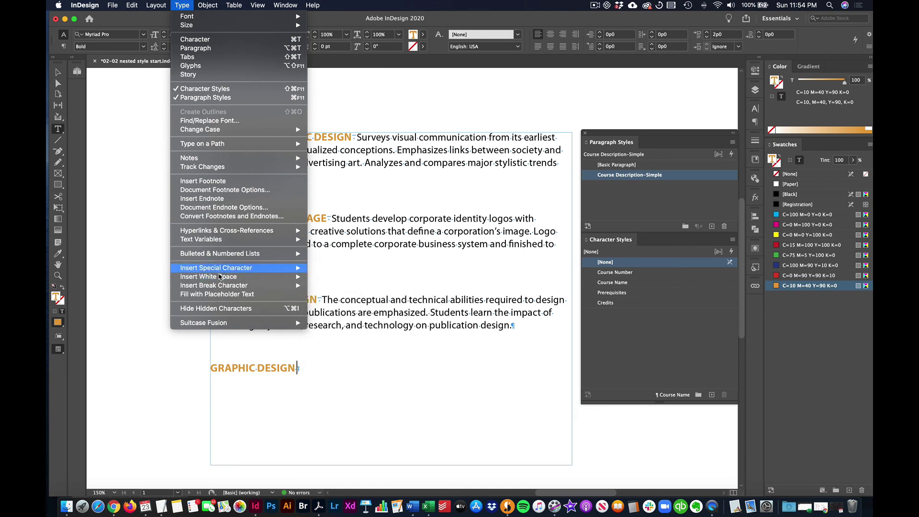
pyautogui.moveTo(220, 276)
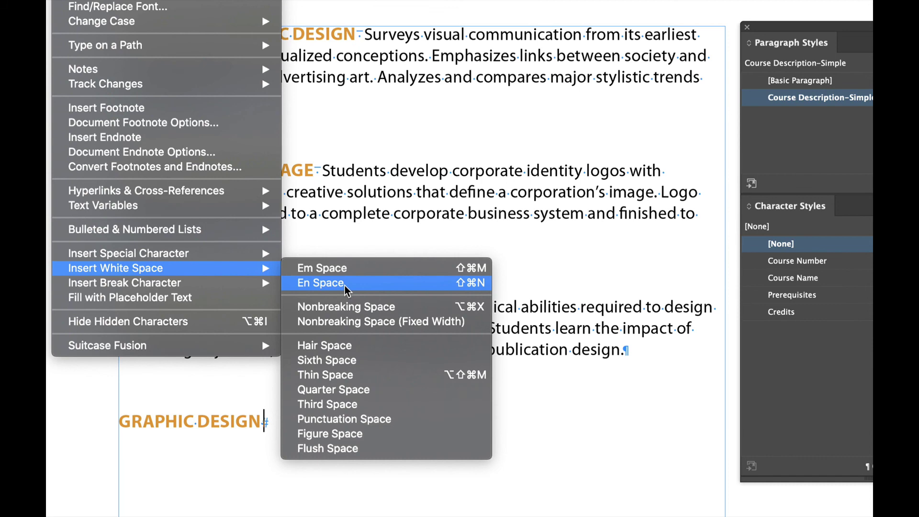
pyautogui.click(344, 283)
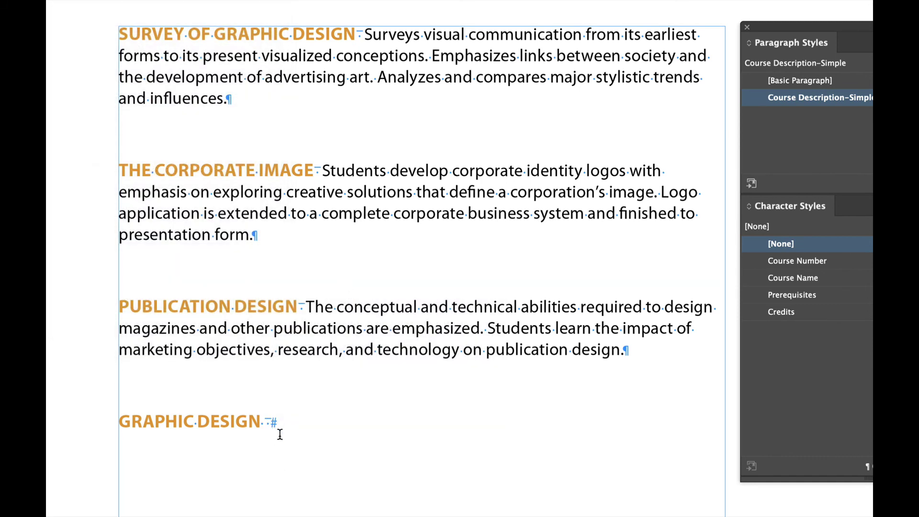
pyautogui.write('adfafaf afaf')
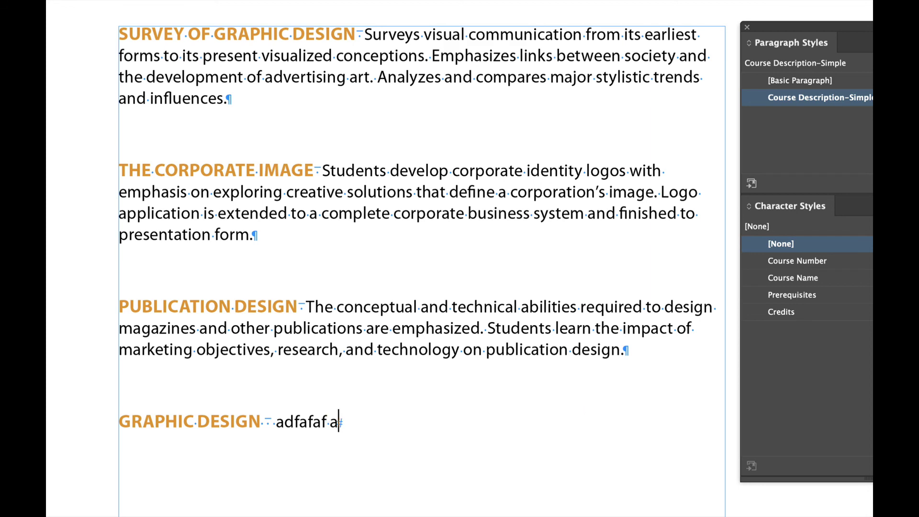
pyautogui.write('sfafsfsafasf')
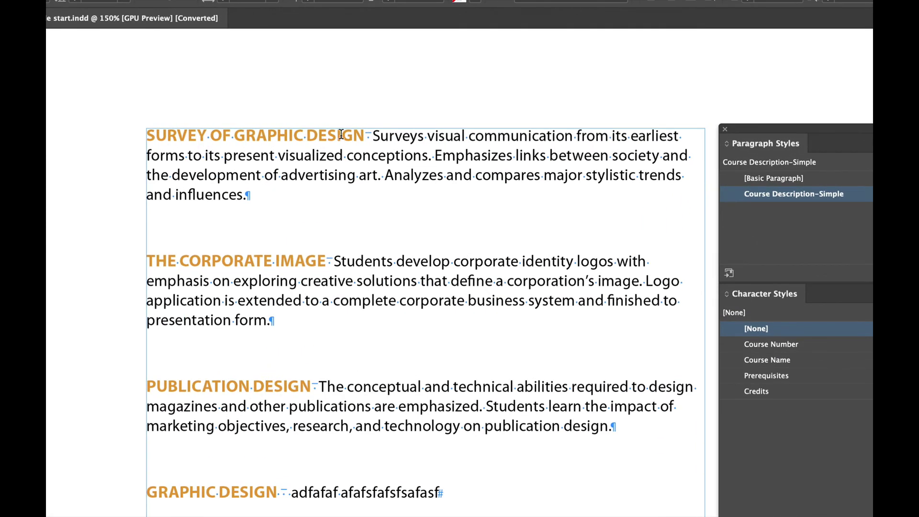
# Recolor the Course Name character style to C=100 M=90 Y=10 K=0 blue
pyautogui.moveTo(336, 136); pyautogui.dragTo(314, 136)
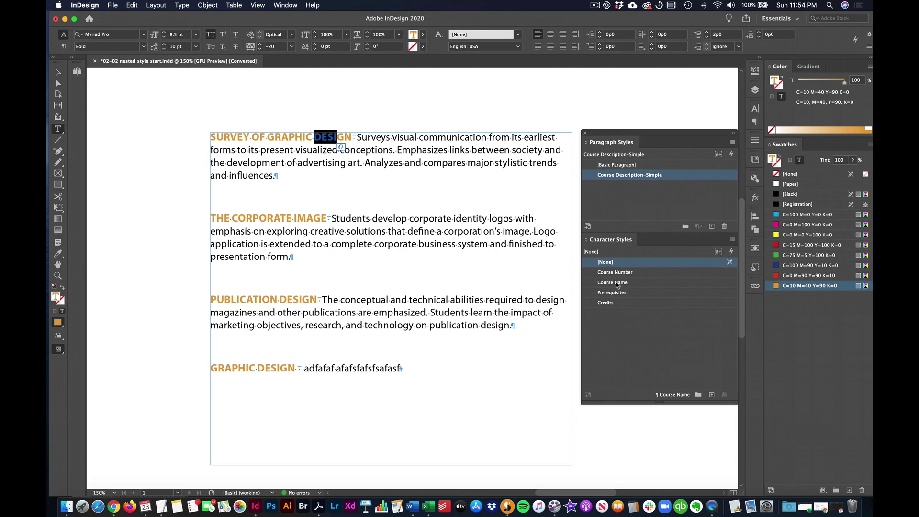
pyautogui.click(353, 143)
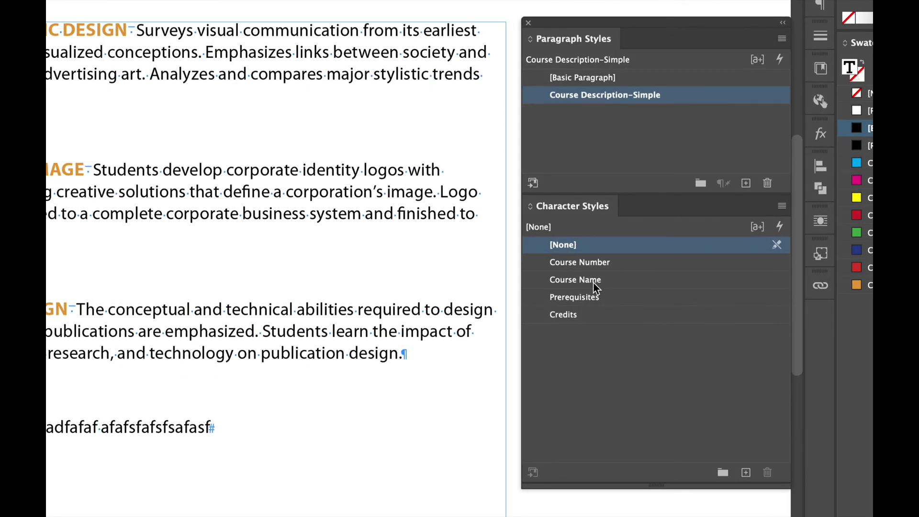
pyautogui.rightClick(594, 286)
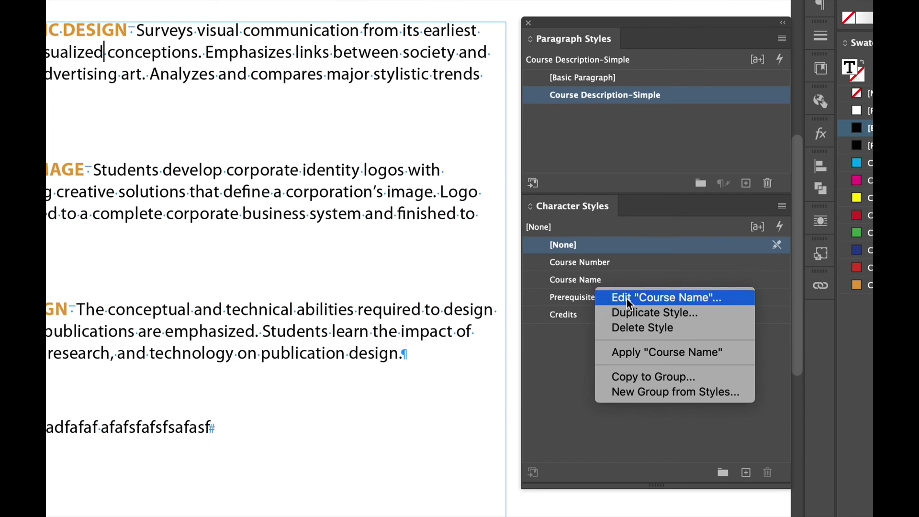
pyautogui.click(626, 298)
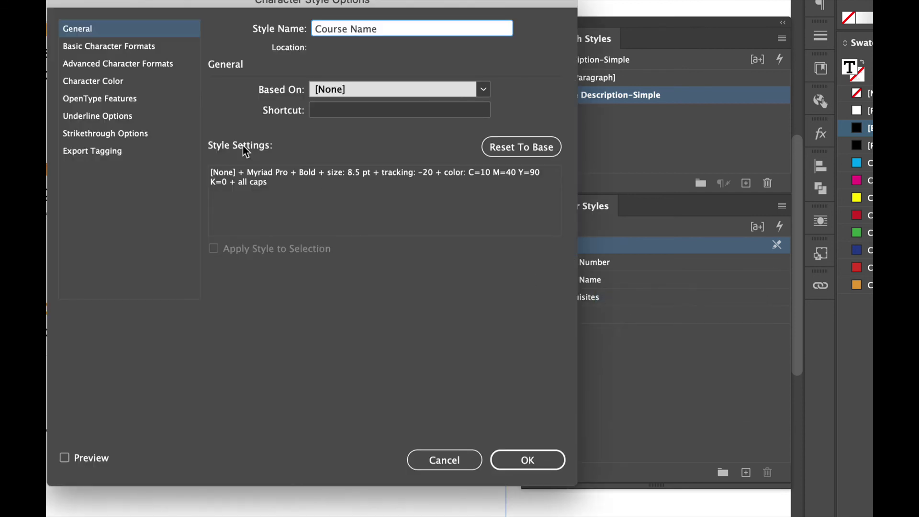
pyautogui.click(92, 82)
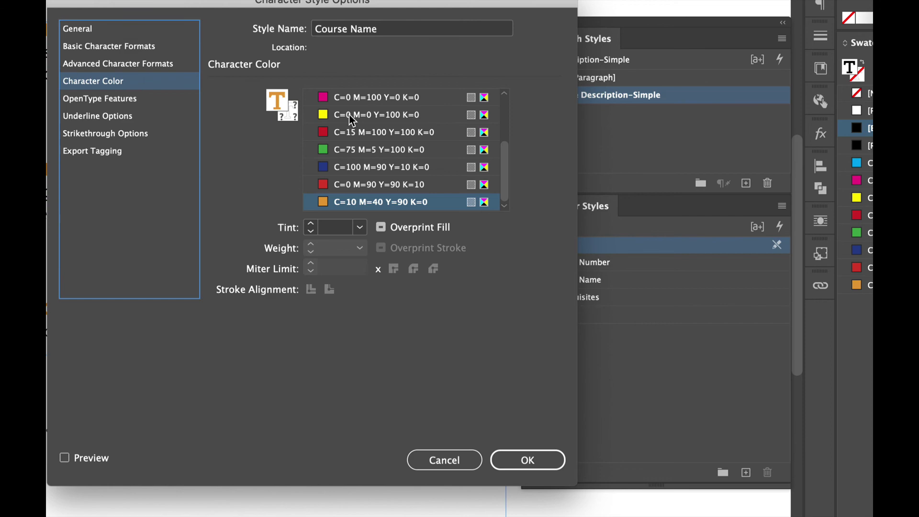
pyautogui.click(348, 168)
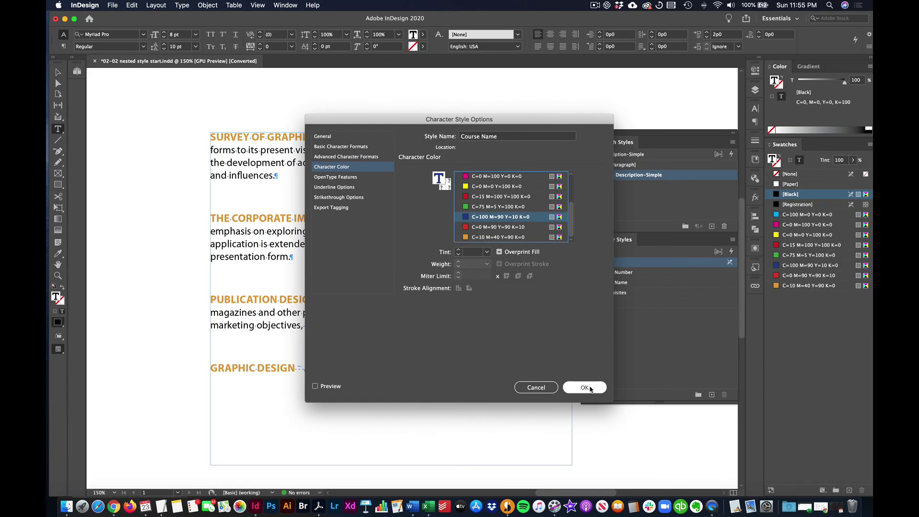
pyautogui.click(585, 387)
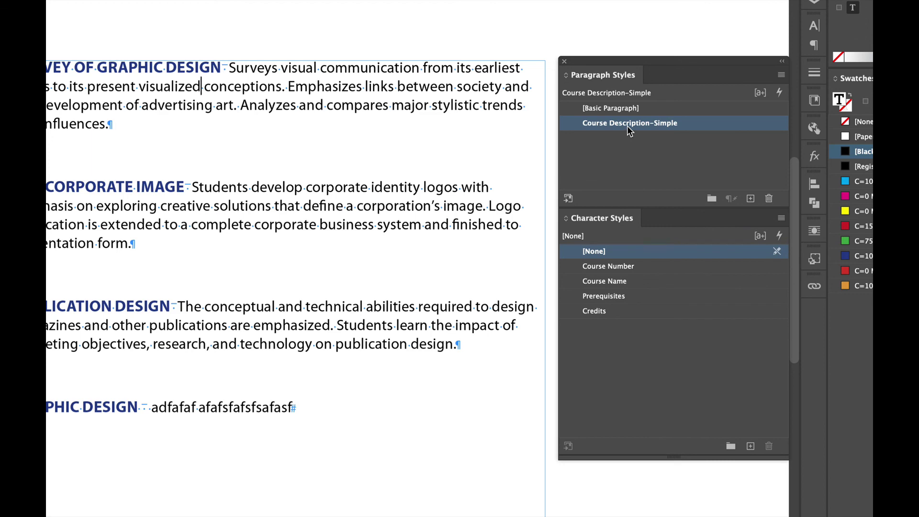
pyautogui.rightClick(627, 126)
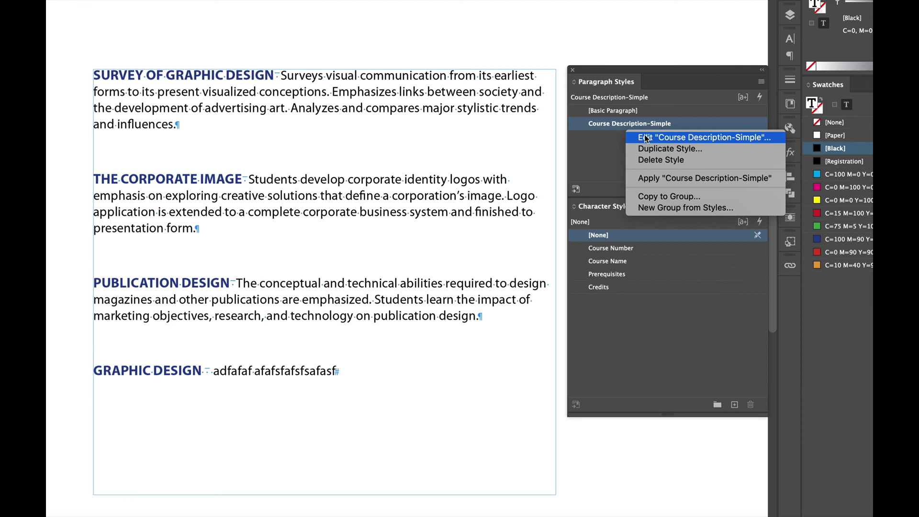
pyautogui.click(642, 137)
pyautogui.click(244, 182)
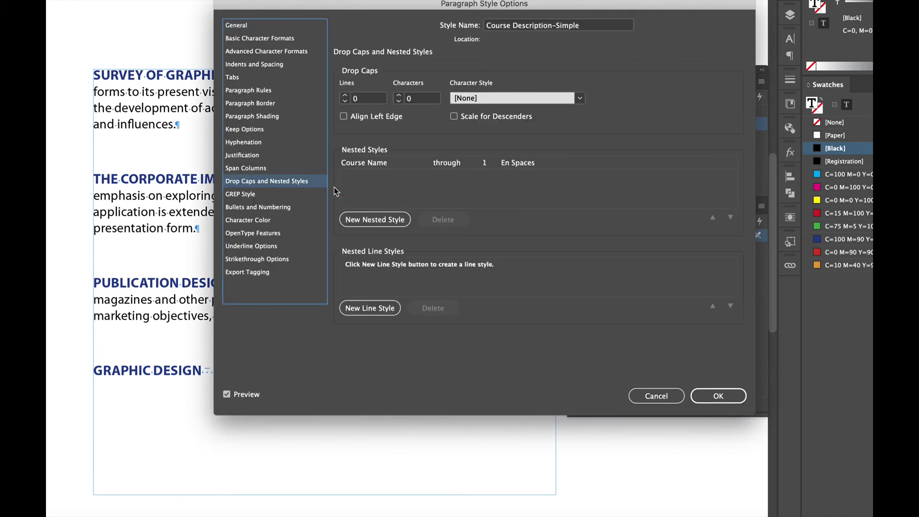
pyautogui.click(387, 194)
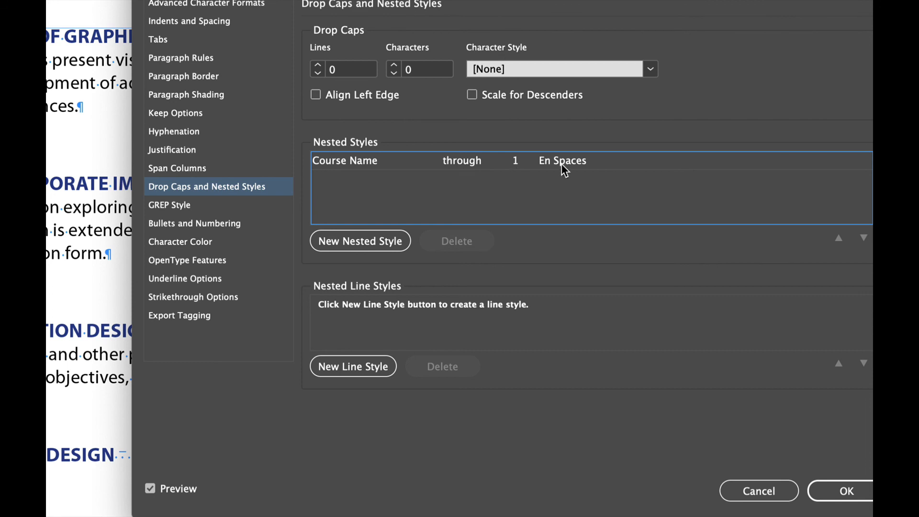
pyautogui.click(578, 163)
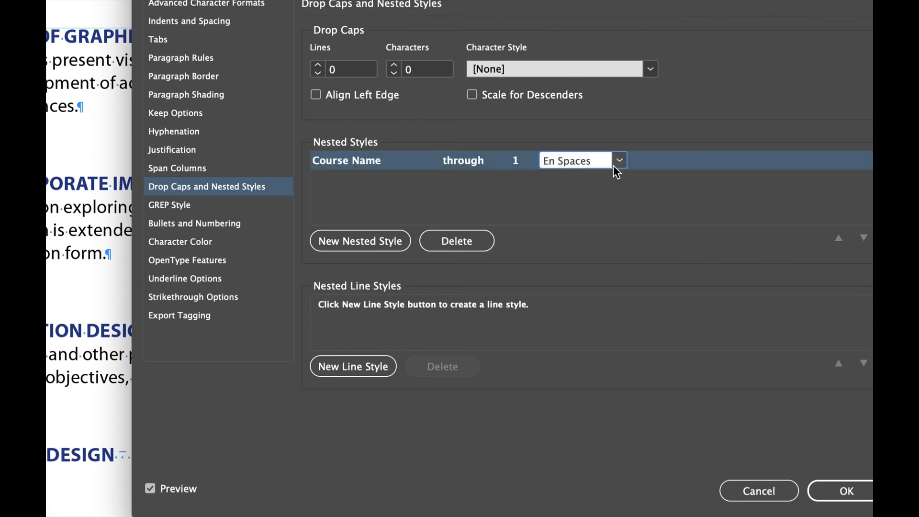
pyautogui.click(620, 160)
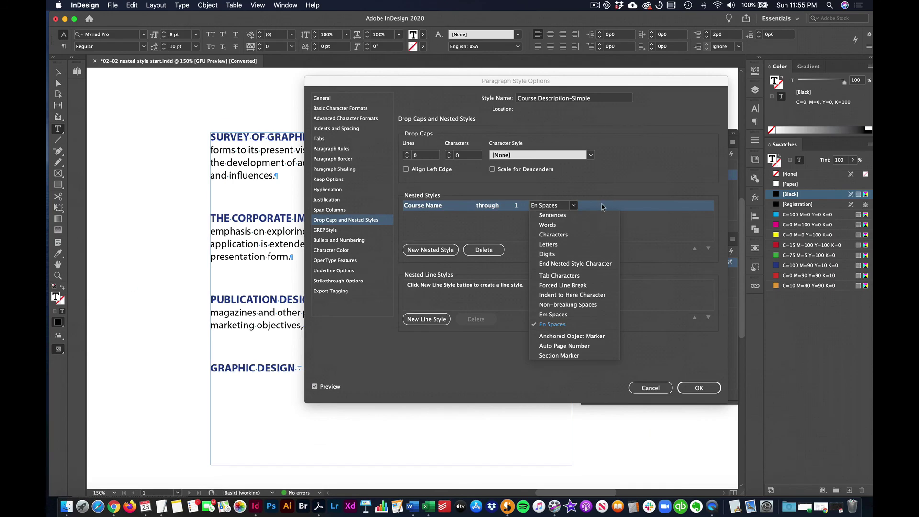
pyautogui.click(763, 196)
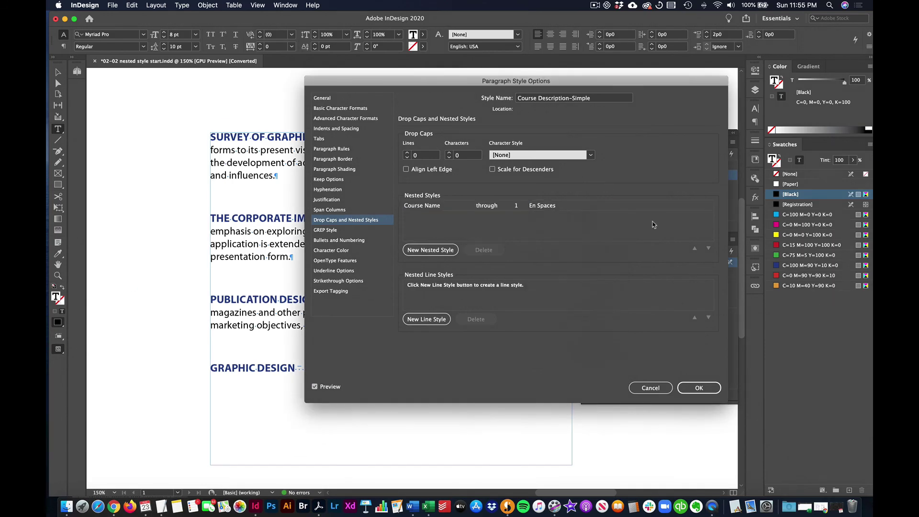
pyautogui.click(699, 387)
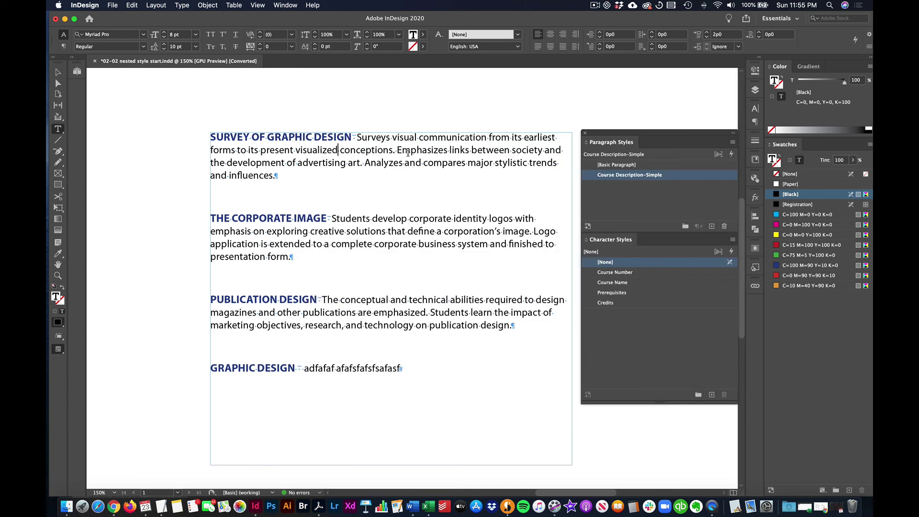